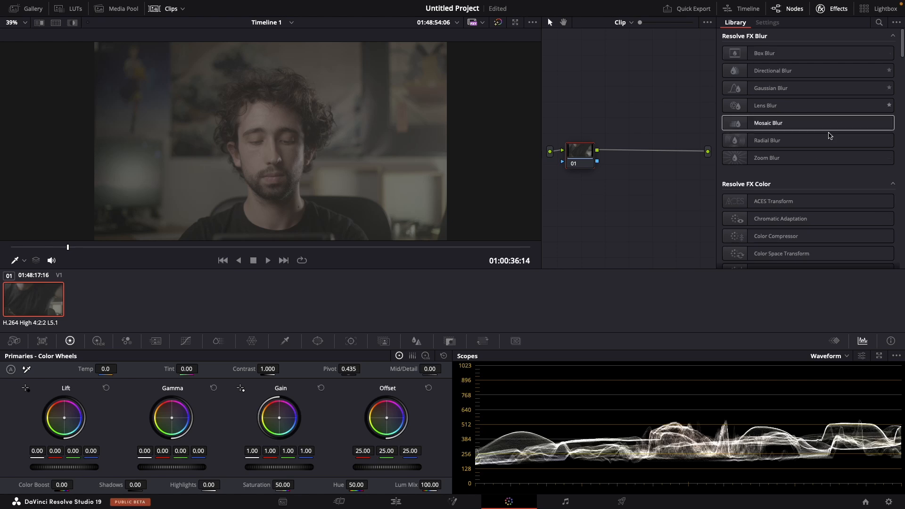
Apply a Color Space Transform to node 01 with input color space Panasonic V-Gamut and input gamma Panasonic V-Log
drag(824, 257, 581, 159)
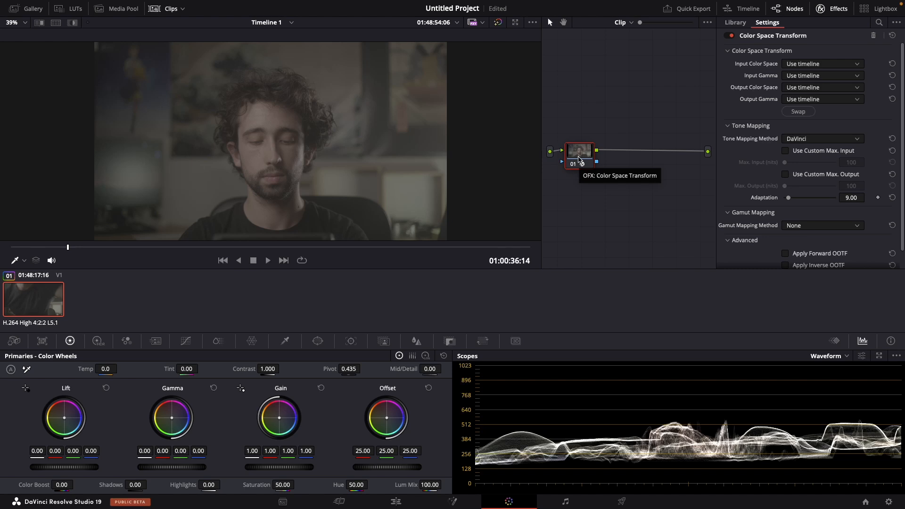
click(841, 65)
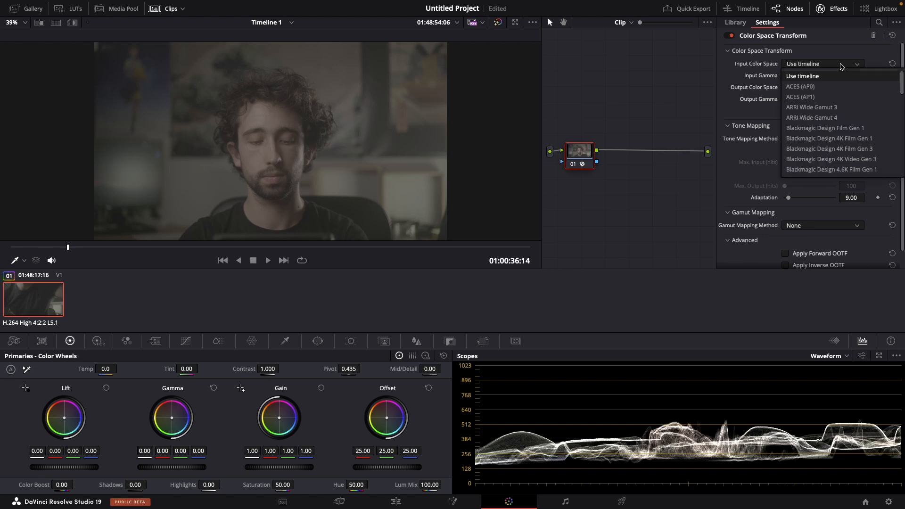
drag(903, 83, 901, 124)
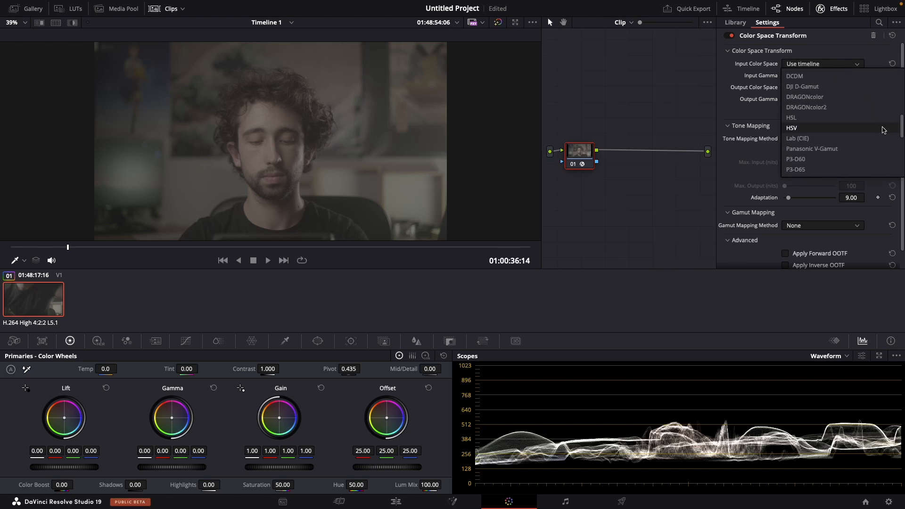
click(846, 153)
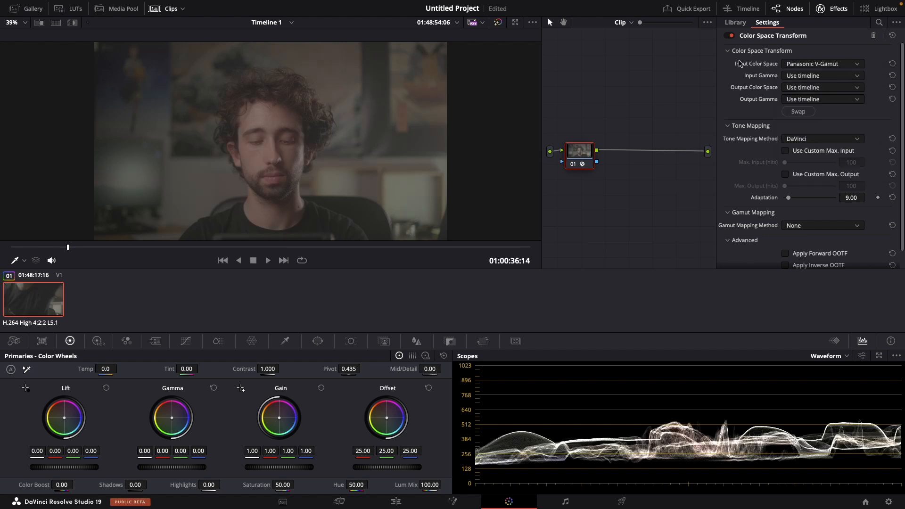
click(801, 76)
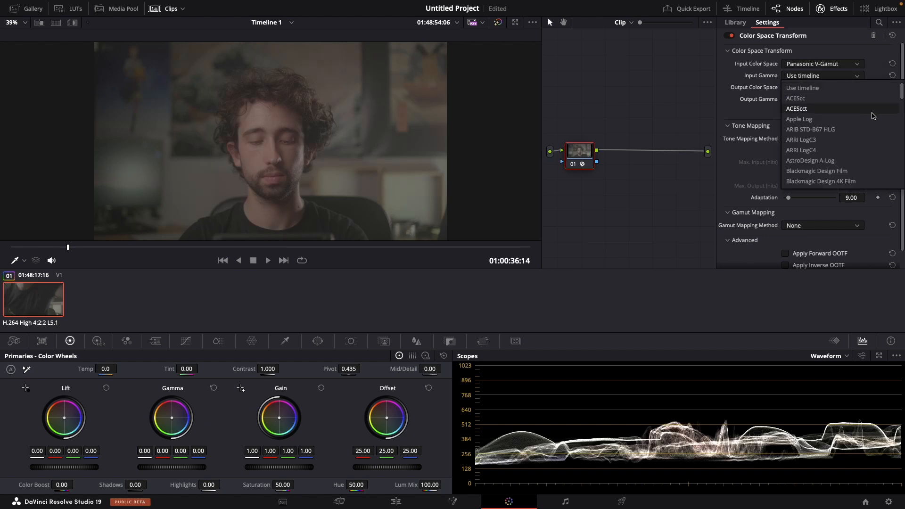
drag(901, 97, 891, 144)
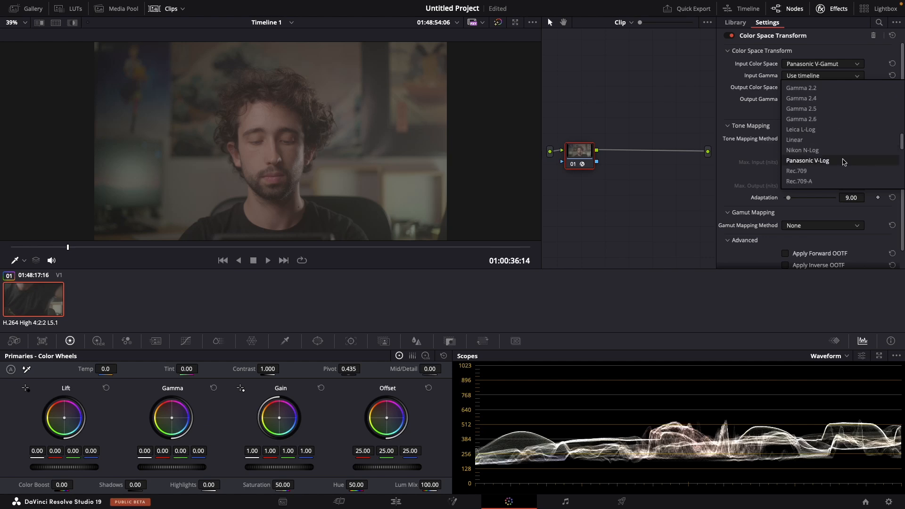
click(844, 161)
Set the transform's output color space to Rec.709 and its output gamma to Gamma 2.4
click(805, 88)
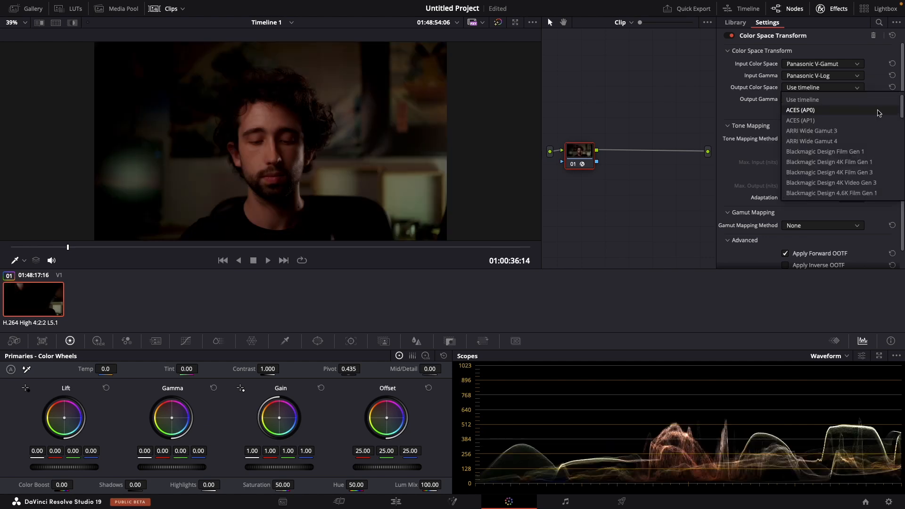
drag(898, 112, 898, 151)
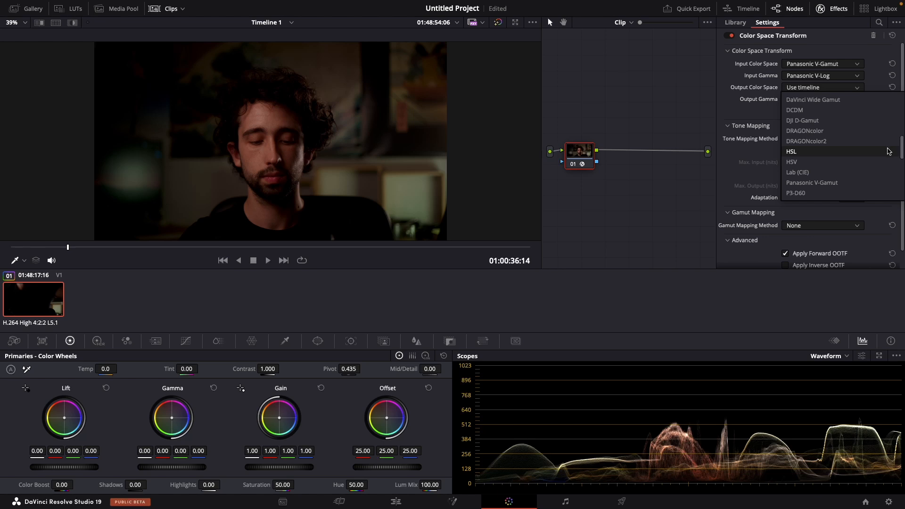
drag(901, 149, 899, 165)
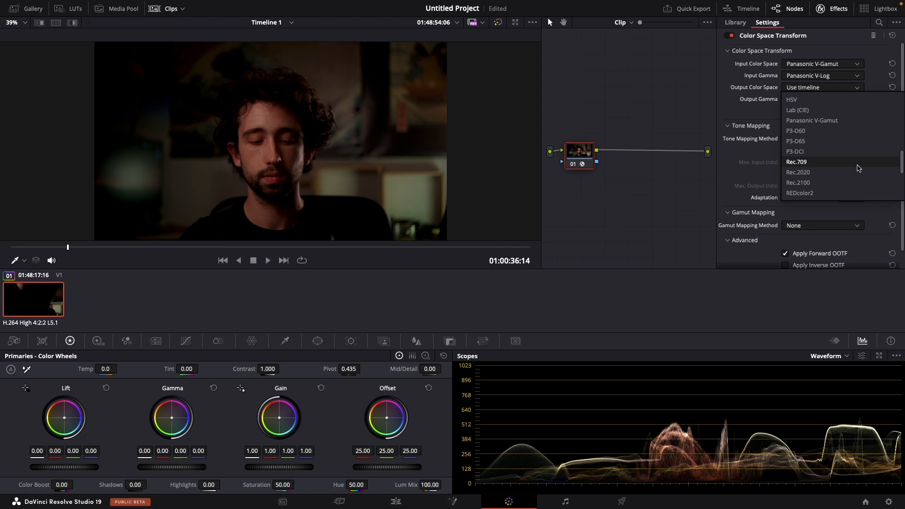
click(855, 164)
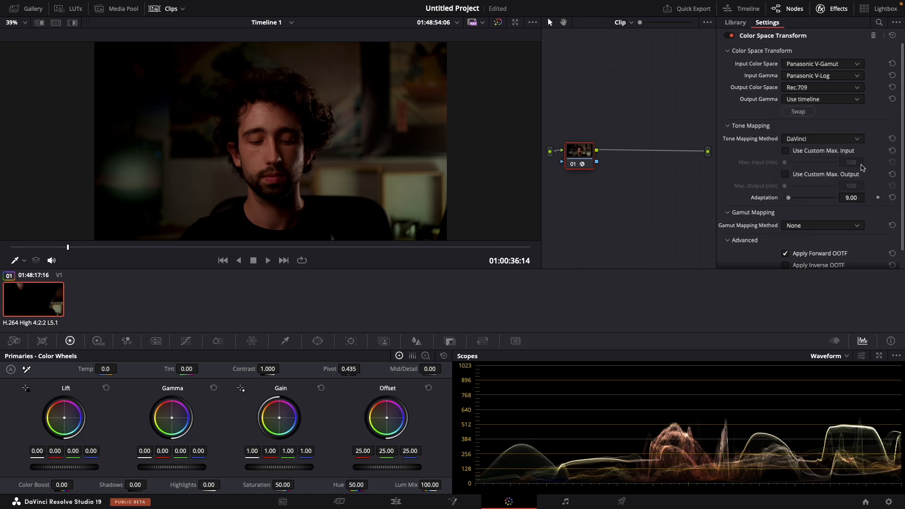
click(809, 99)
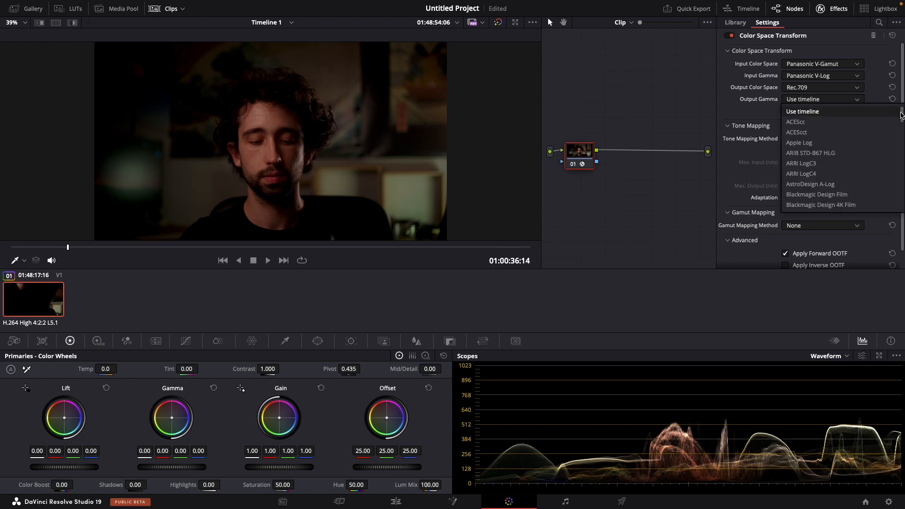
drag(901, 118, 885, 161)
click(838, 143)
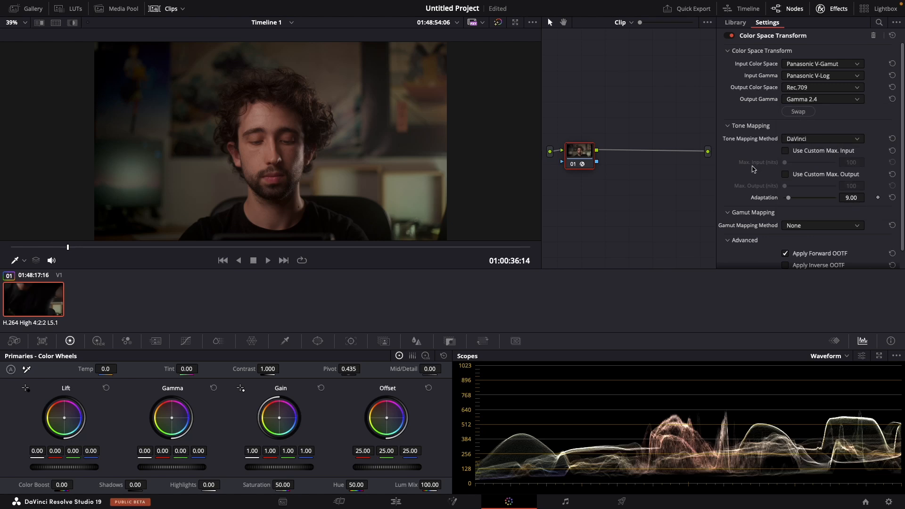
Compare the image with the Color Space Transform node off and on, shifting the node along the graph
drag(582, 157, 605, 157)
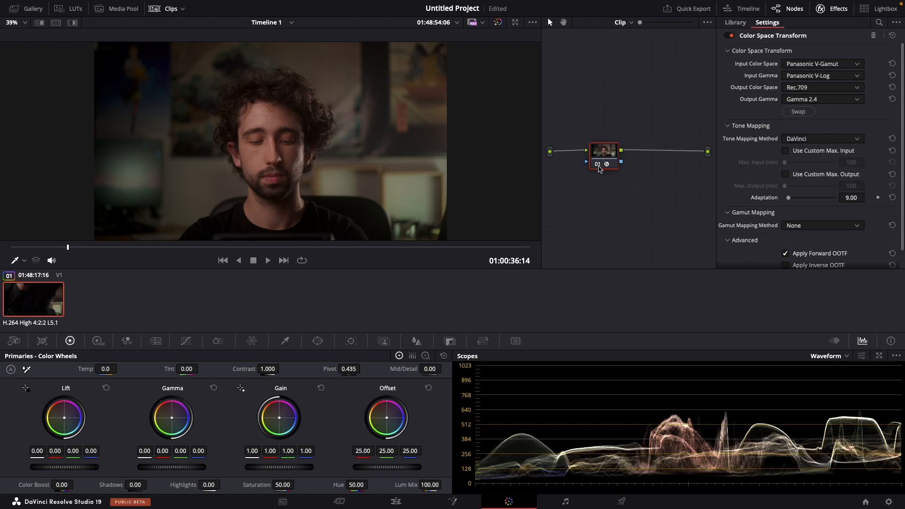
click(599, 165)
click(598, 165)
key(ctrl+s)
drag(601, 173, 633, 171)
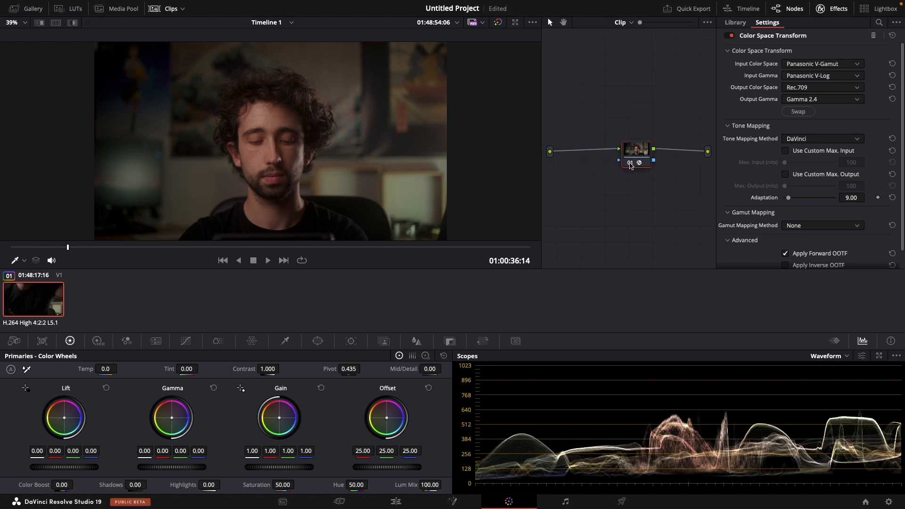
With node 01 disabled, add a serial node after it and set its offset to 34.70 and saturation to 100
click(631, 162)
drag(634, 164, 605, 168)
key(alt+s)
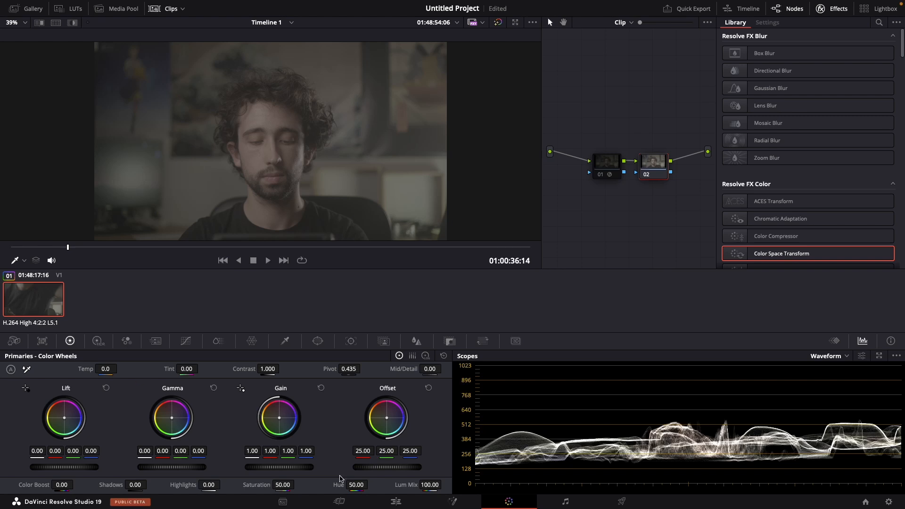
drag(377, 468, 396, 467)
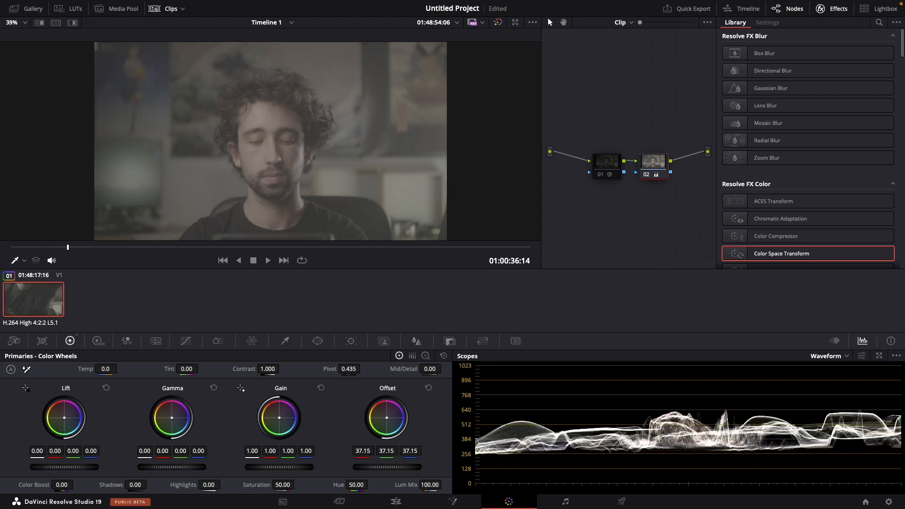
drag(298, 485, 303, 485)
drag(376, 469, 384, 468)
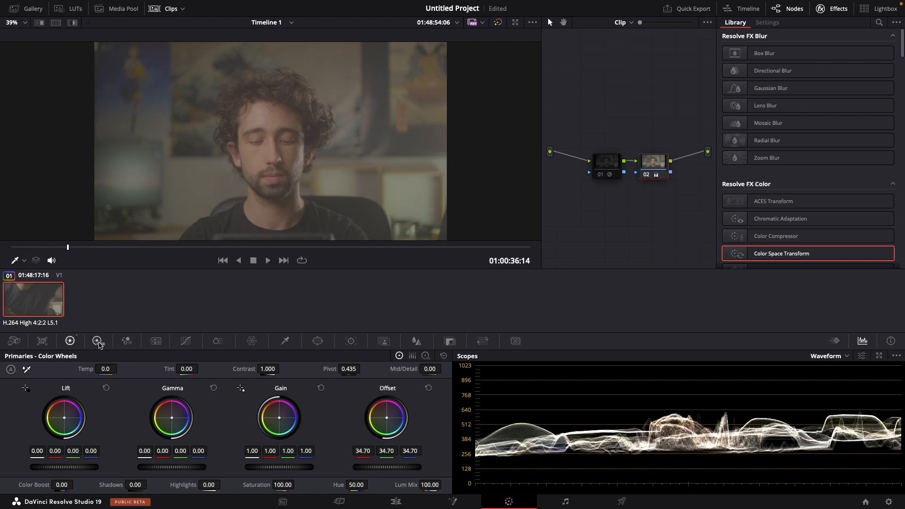
Grade node 02 manually with contrast about 1.5, pivot 0.473 and temperature -820
double_click(268, 369)
text(1.5)
key(Return)
mouse_move(269, 369)
mouse_down()
mouse_move(287, 370)
mouse_move(270, 369)
mouse_up()
mouse_move(345, 369)
mouse_down()
mouse_move(326, 370)
mouse_move(355, 370)
mouse_up()
drag(110, 370, 96, 370)
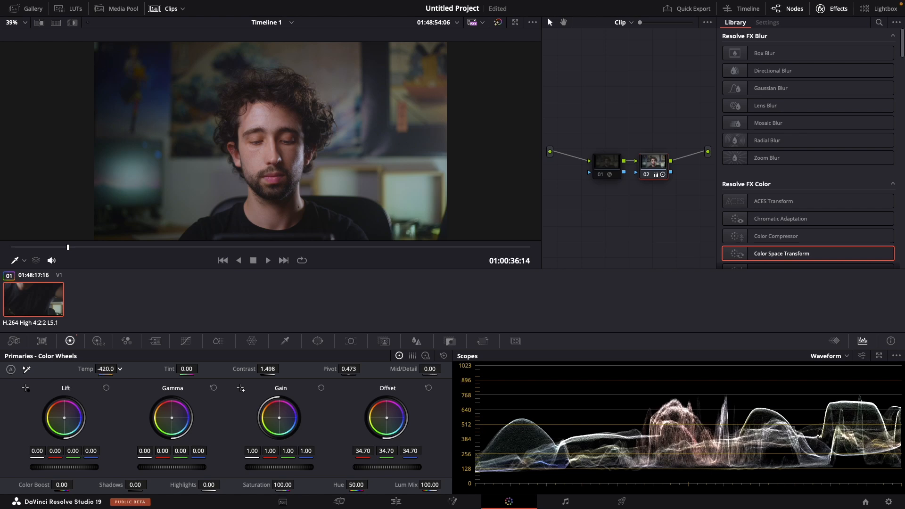
drag(120, 368, 102, 370)
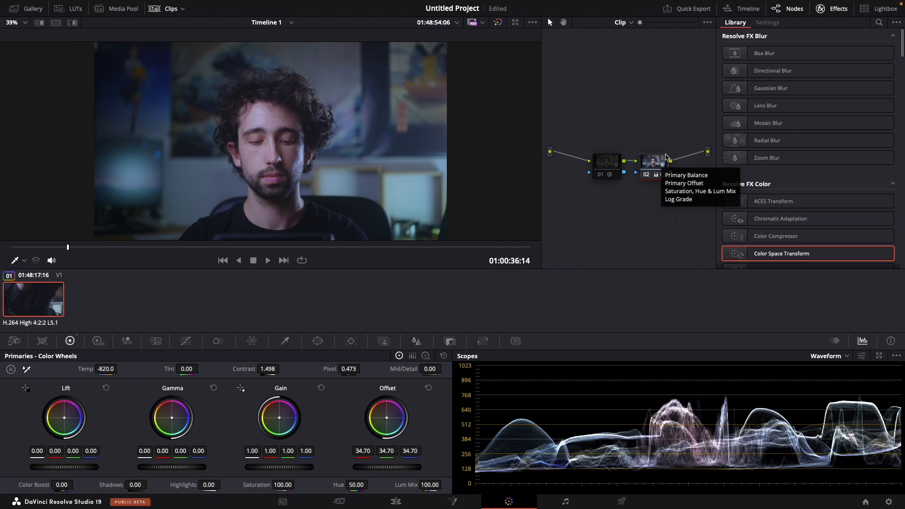
Re-enable the Color Space Transform node and delete the manually graded node 02
key(ctrl+d)
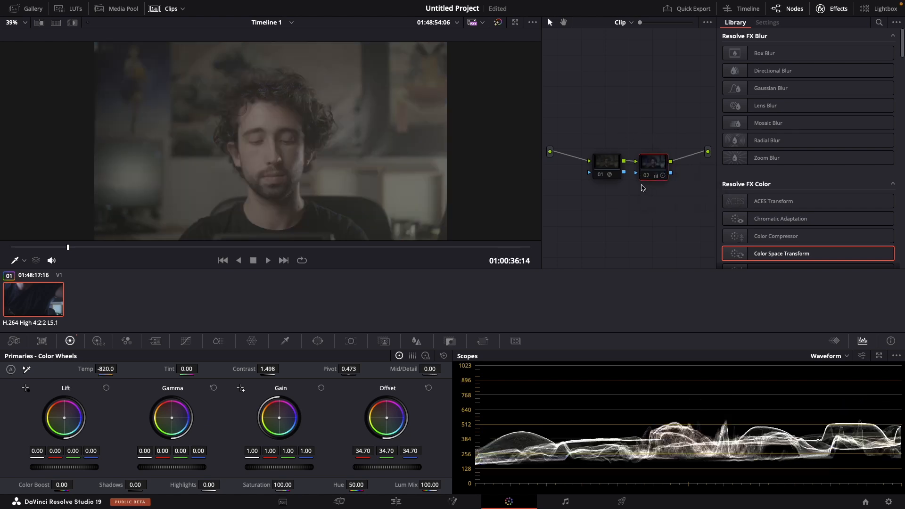
click(602, 175)
drag(602, 169, 575, 162)
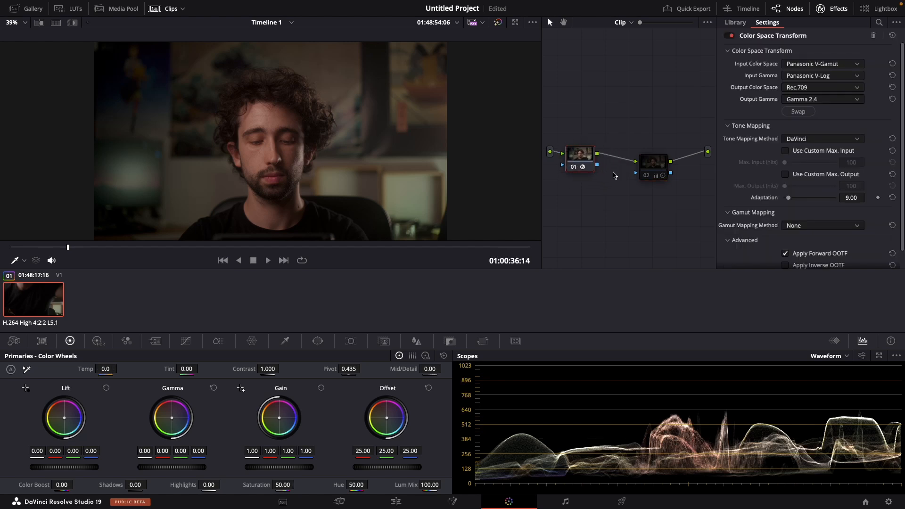
drag(613, 173, 641, 155)
key(Delete)
drag(580, 152, 590, 150)
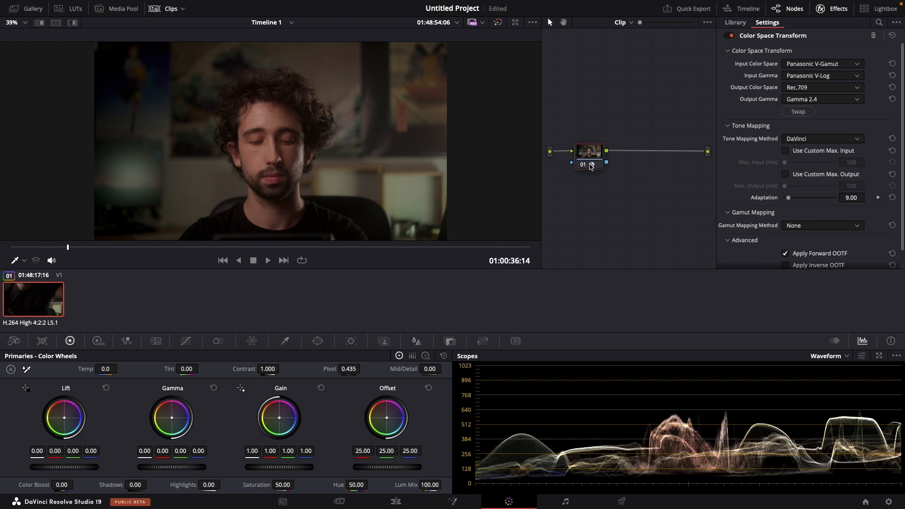
Insert a serial node labelled CONTRA before the Color Space Transform node and set its contrast to 1.186
key(shift+s)
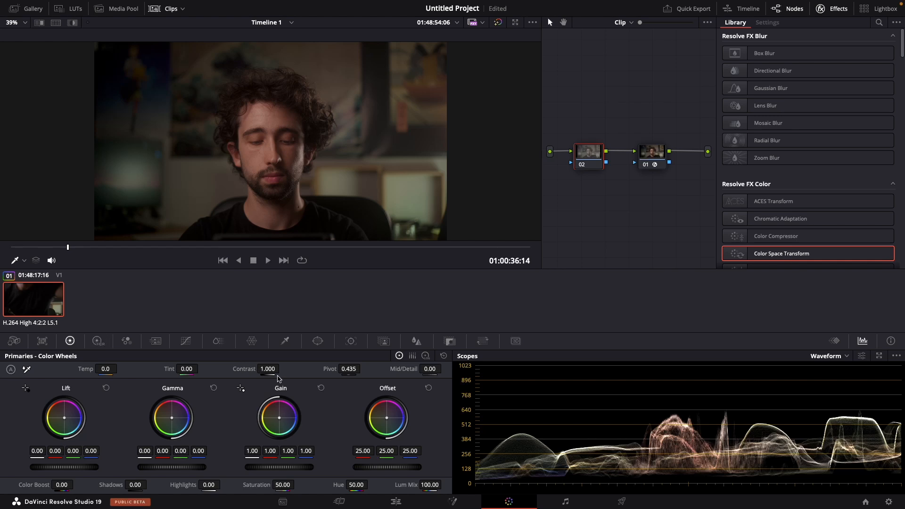
drag(268, 369, 287, 368)
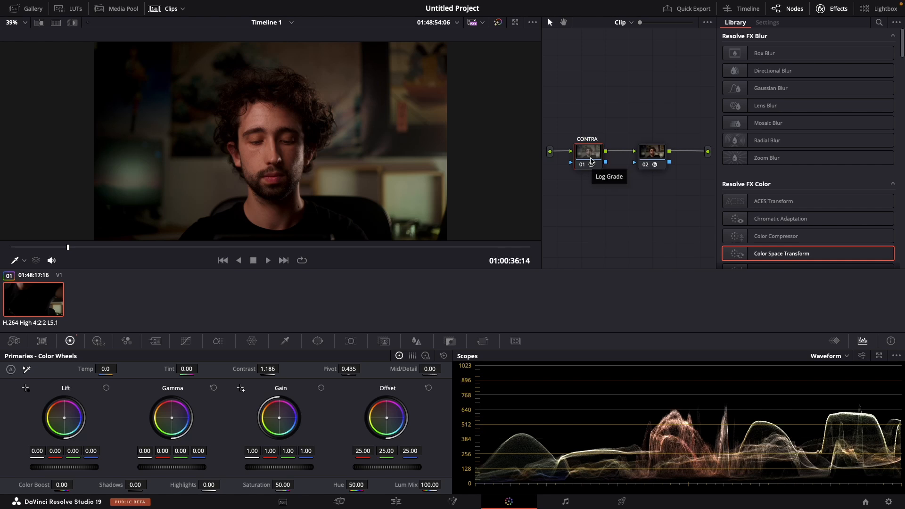
drag(591, 161, 580, 158)
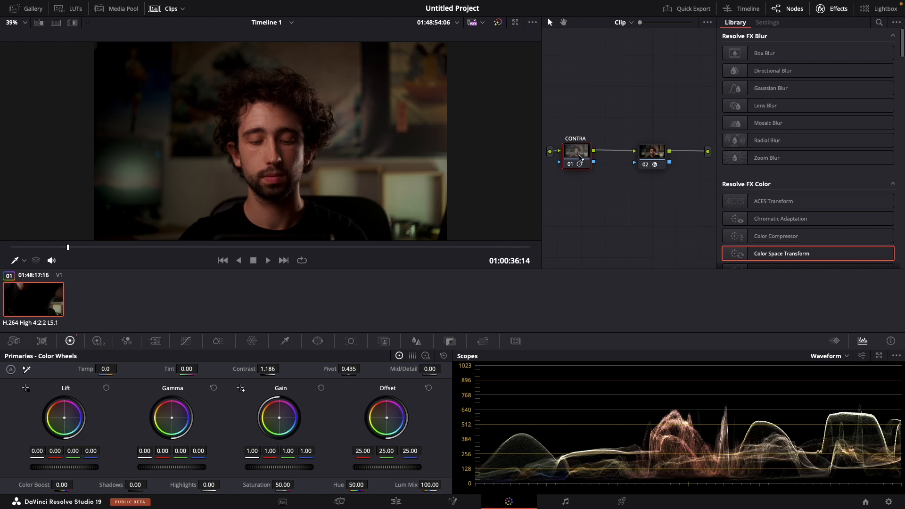
Add a serial node after CONTRA and set its temperature to -350 and tint to -6
key(alt+s)
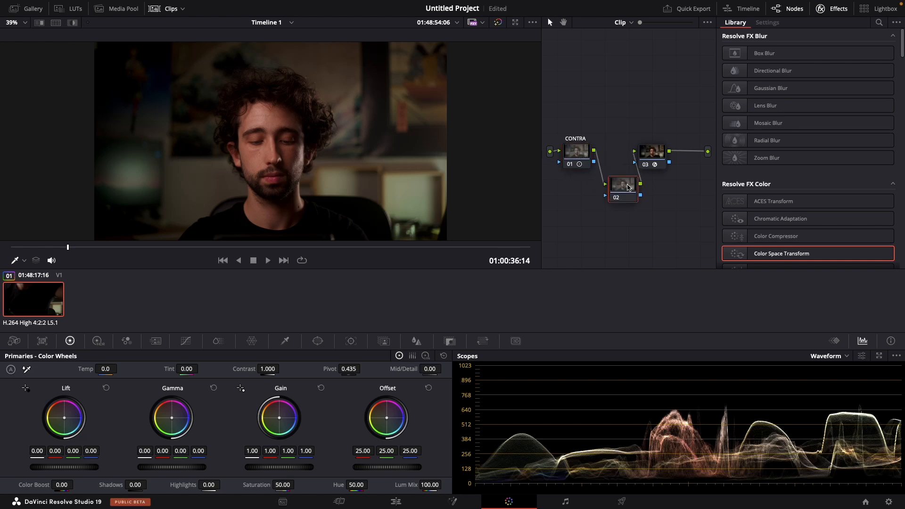
drag(622, 190, 616, 199)
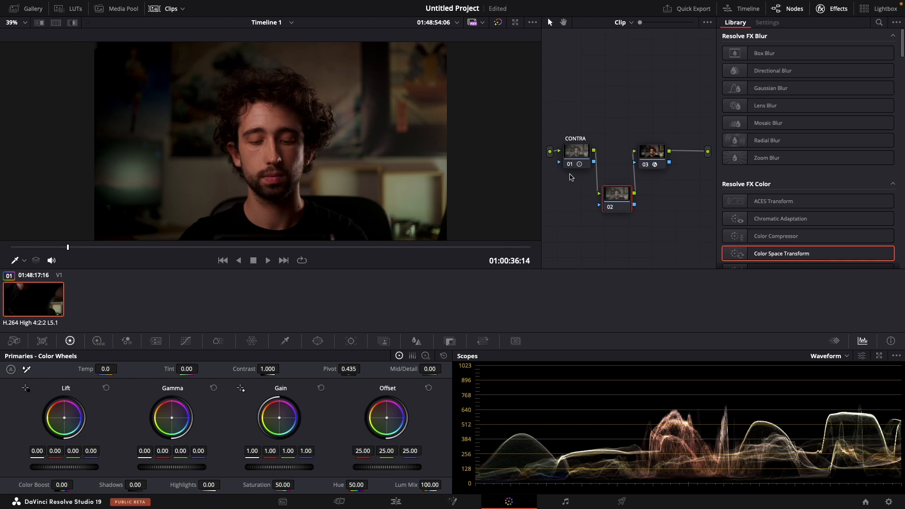
click(570, 167)
click(570, 167)
drag(109, 369, 100, 369)
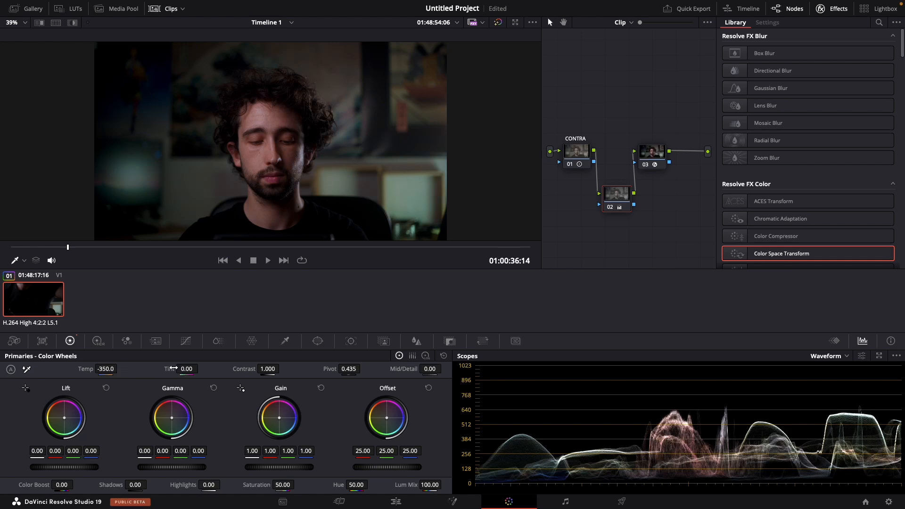
drag(187, 369, 182, 369)
drag(187, 369, 186, 370)
Examine the face up close and compare the image with the grading and Color Space Transform nodes switched off and on
scroll(255, 181, up, 6)
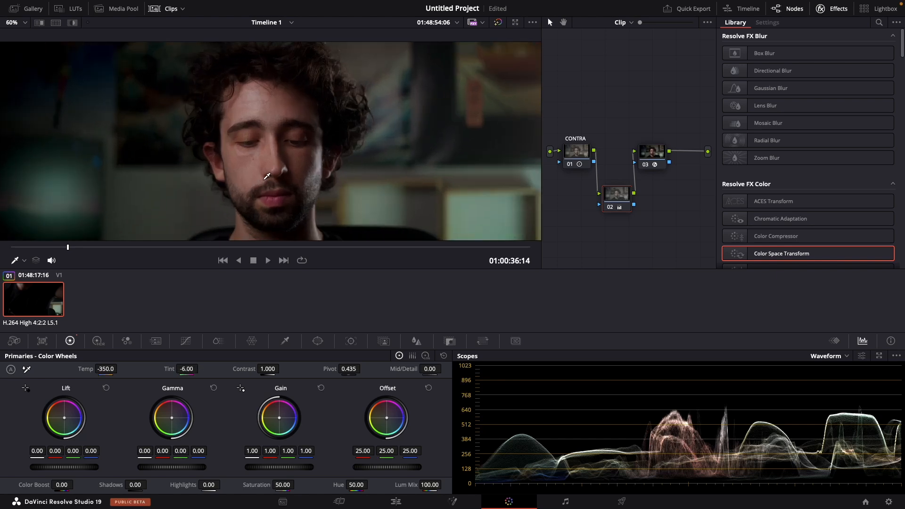
scroll(295, 204, down, 7)
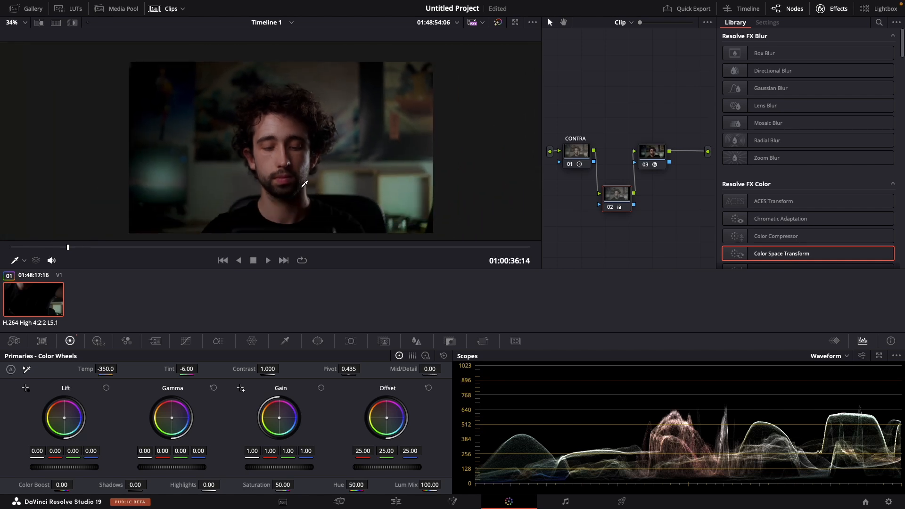
key(super+f)
key(super+f)
click(607, 208)
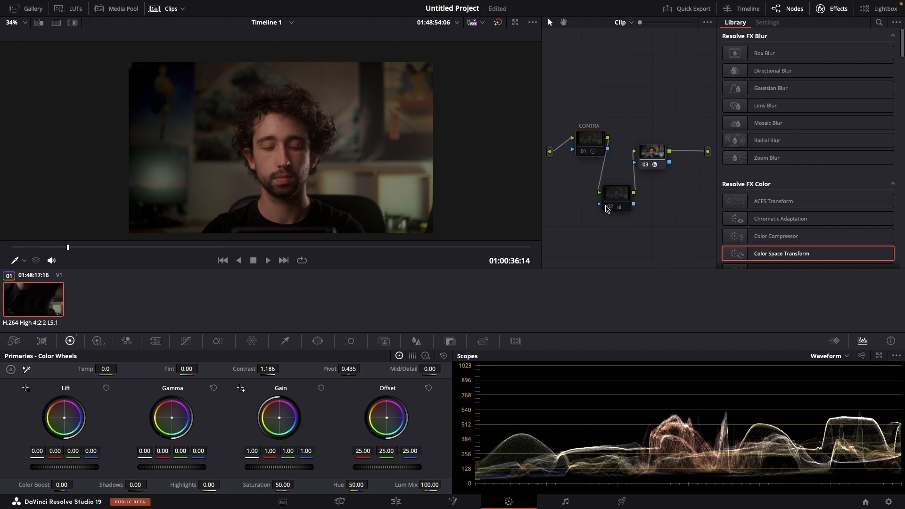
click(649, 165)
click(649, 164)
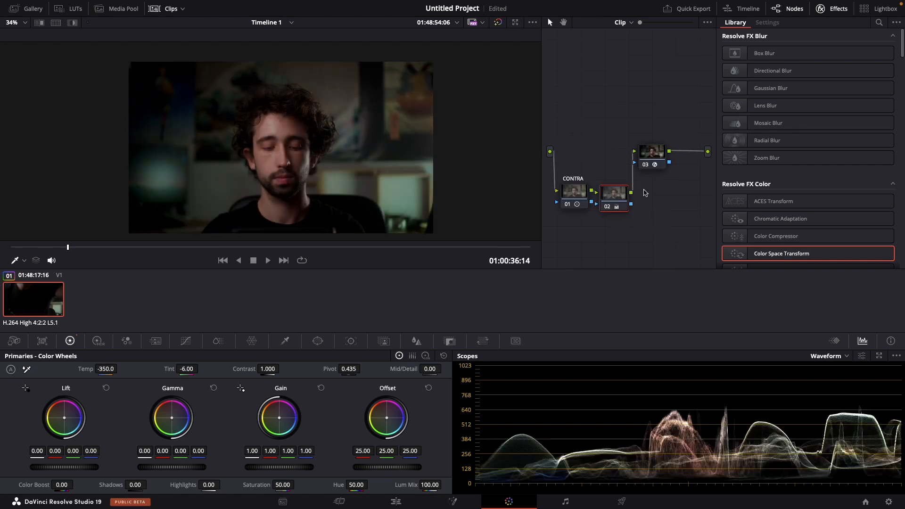
Align the Color Space Transform node in a row after node 02 in the node graph
drag(642, 190, 627, 196)
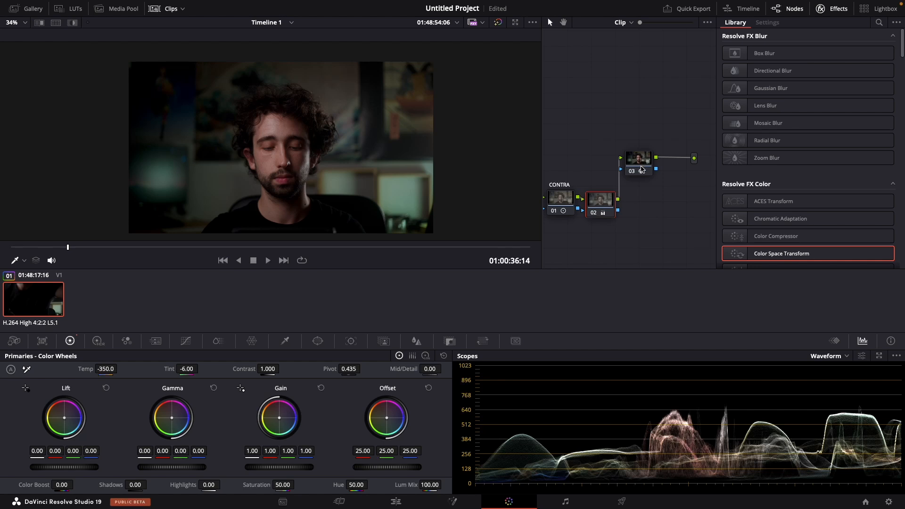
click(642, 171)
drag(642, 171, 644, 204)
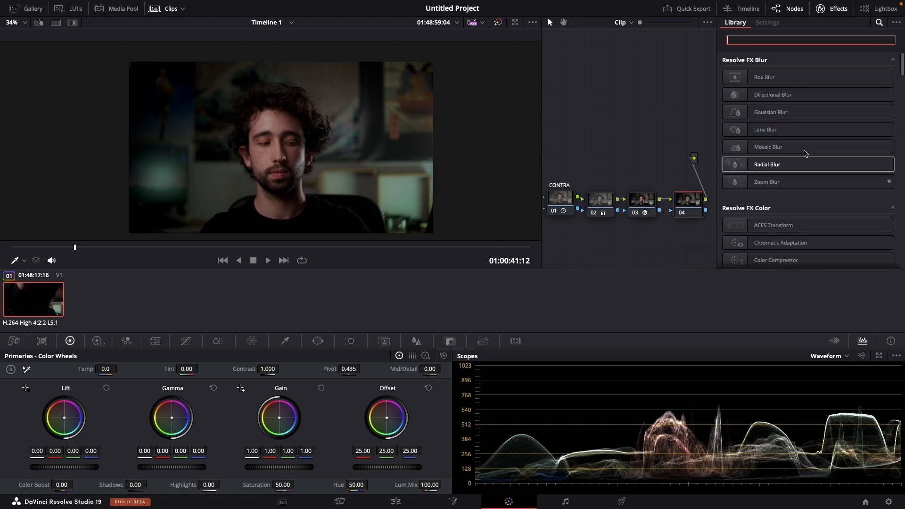
Find the Film Look Creator effect in the effects library and apply it to node 04
text(film)
drag(782, 113, 702, 123)
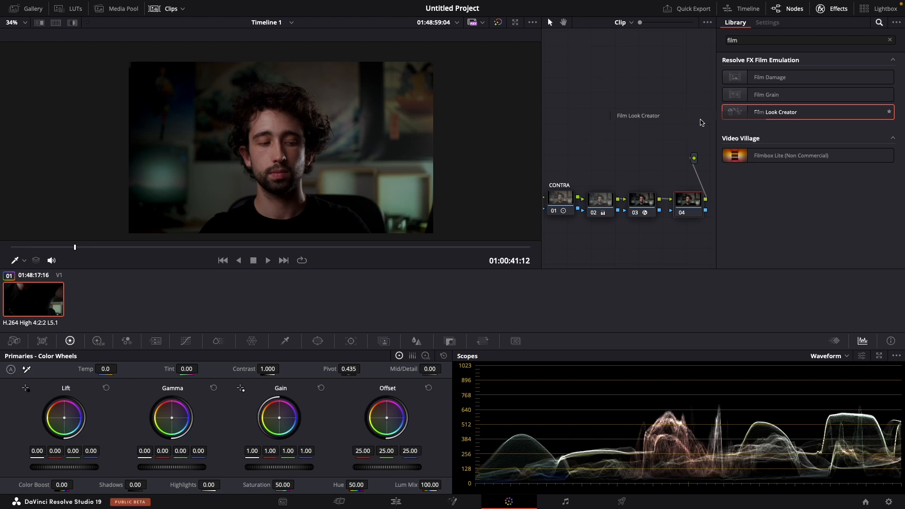
drag(701, 122, 689, 200)
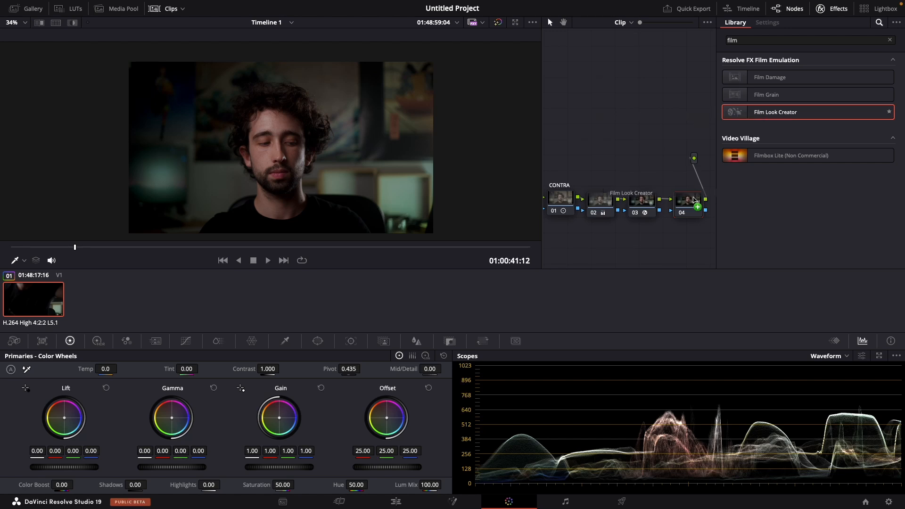
Set the Film Look Creator's Effects Blend to 0 and collapse the Color Settings and Split Tone sections
drag(836, 97, 744, 88)
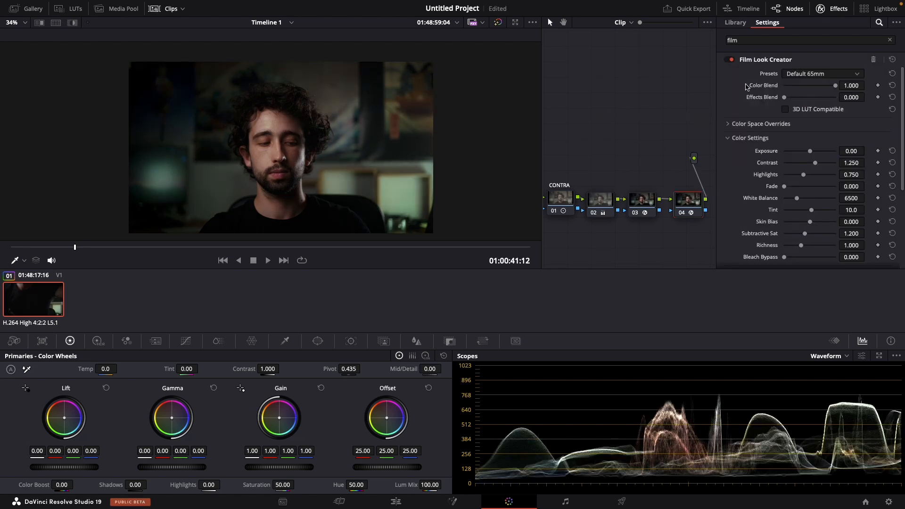
click(729, 139)
click(728, 153)
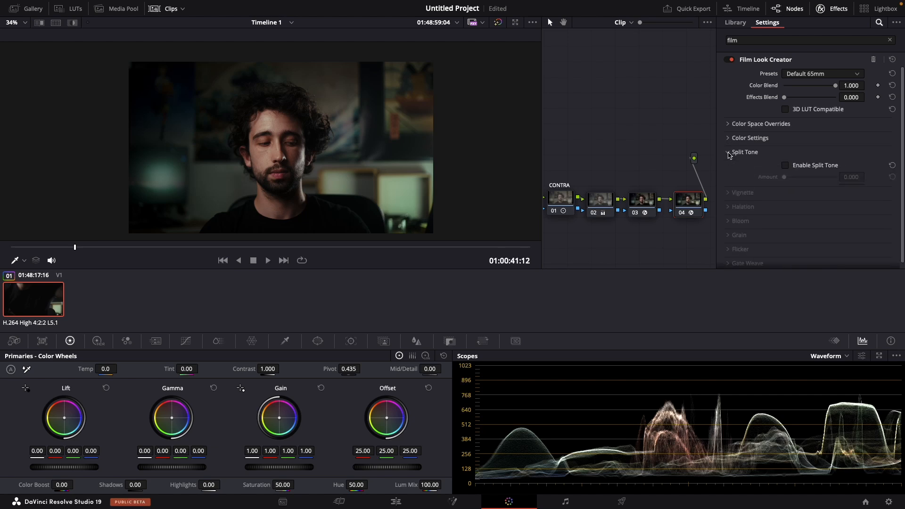
click(729, 153)
Set the Film Look Creator's Effects Blend to 1.000 with grain disabled and check the image full screen
drag(785, 97, 874, 101)
click(729, 208)
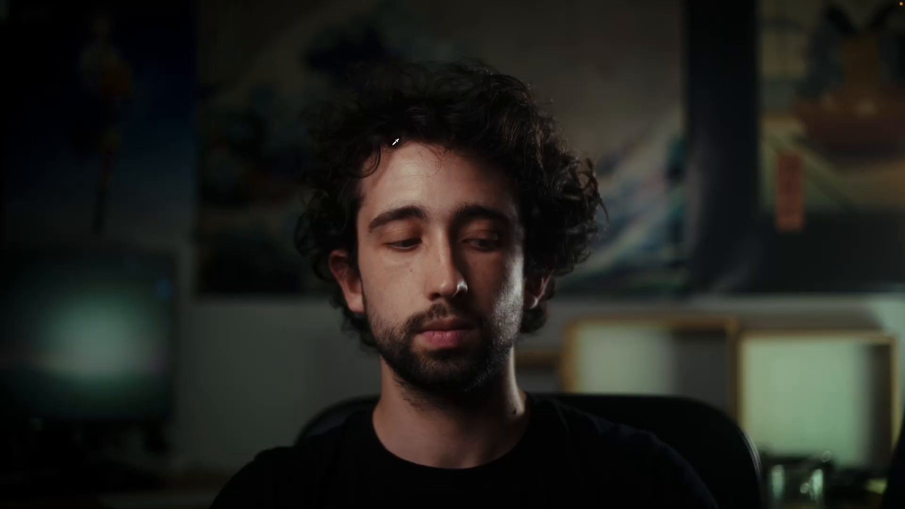
key(Escape)
scroll(793, 153, down, 2)
scroll(793, 153, up, 3)
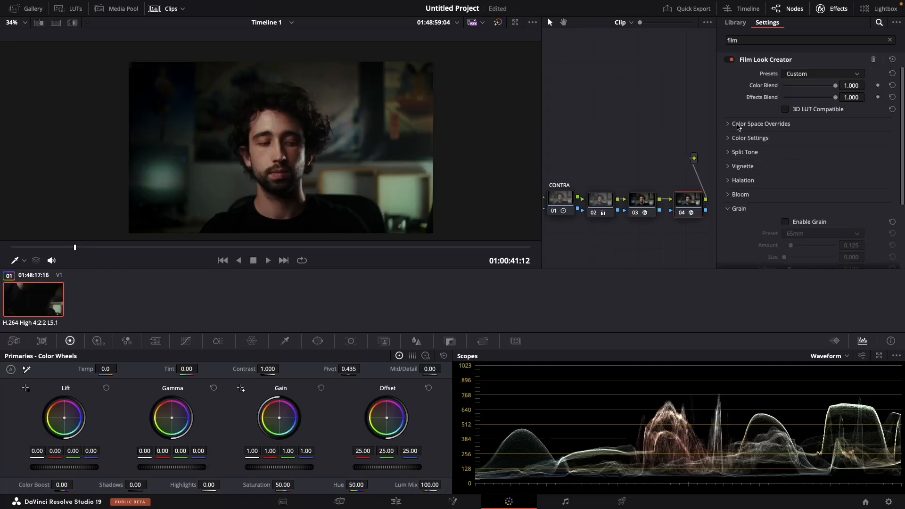
Set the Film Look Creator's white balance to 6455 and its exposure to -0.21
click(739, 126)
click(734, 125)
click(732, 138)
mouse_move(792, 201)
mouse_down()
mouse_move(814, 199)
mouse_move(796, 198)
mouse_up()
drag(810, 152, 809, 122)
scroll(809, 138, down, 4)
scroll(804, 121, up, 3)
scroll(817, 103, up, 1)
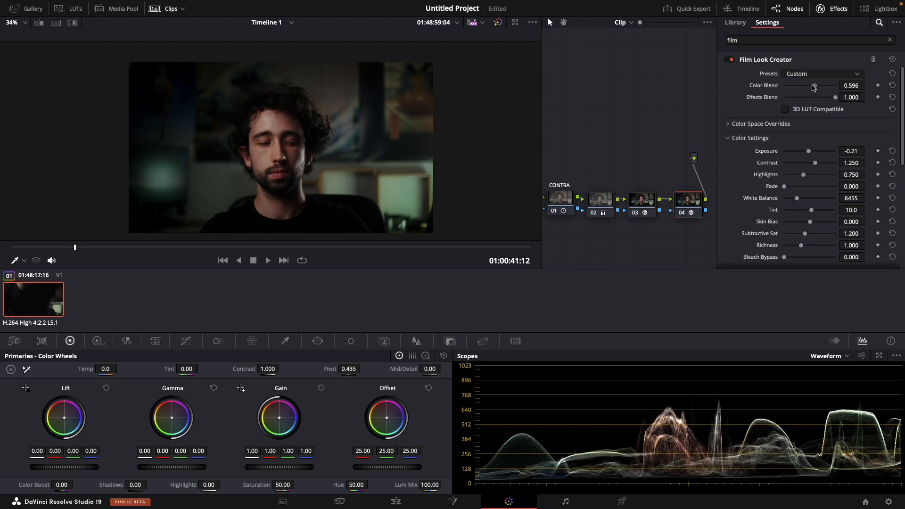
Set the Film Look Creator's Color Blend to 0.358 and compare the image with node 04 off and on, then full screen
drag(835, 86, 802, 88)
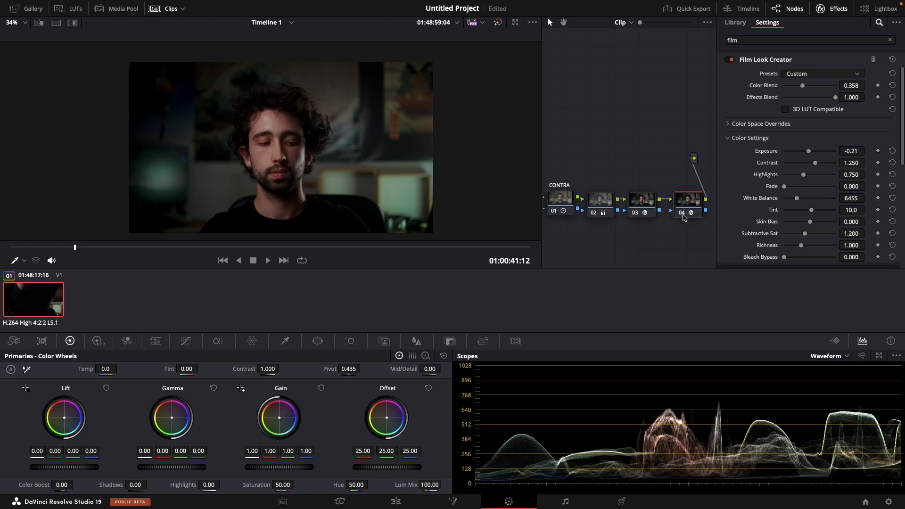
click(684, 216)
click(684, 216)
click(684, 216)
click(684, 216)
key(p)
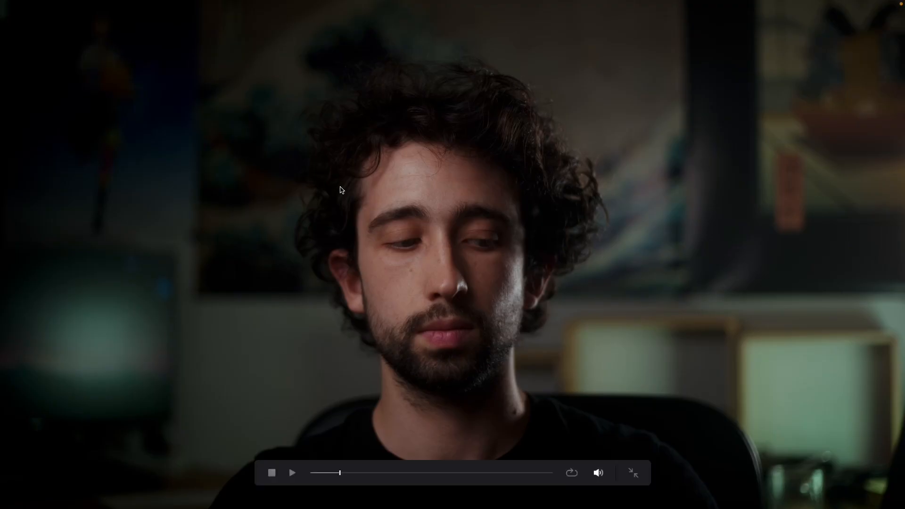
key(p)
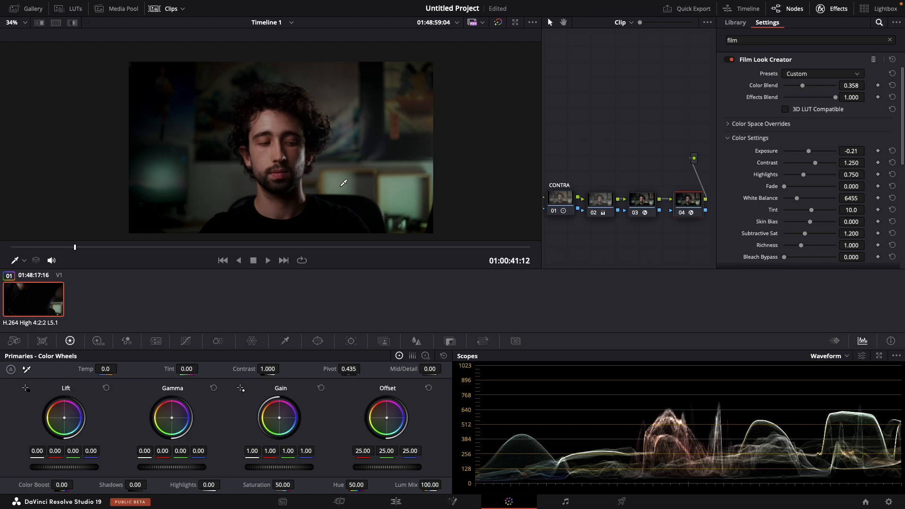
Widen the node graph to show the whole node chain and review the grade starting from the CONTRA node
drag(541, 38, 441, 43)
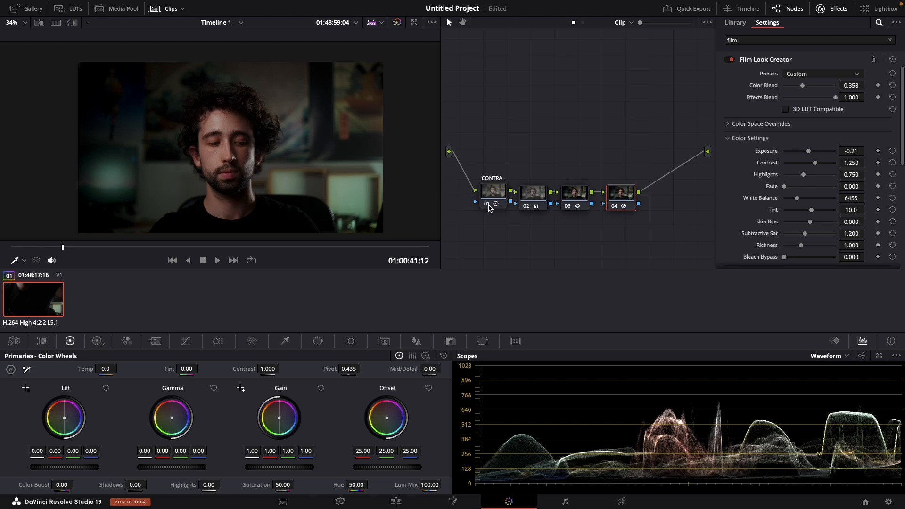
click(490, 208)
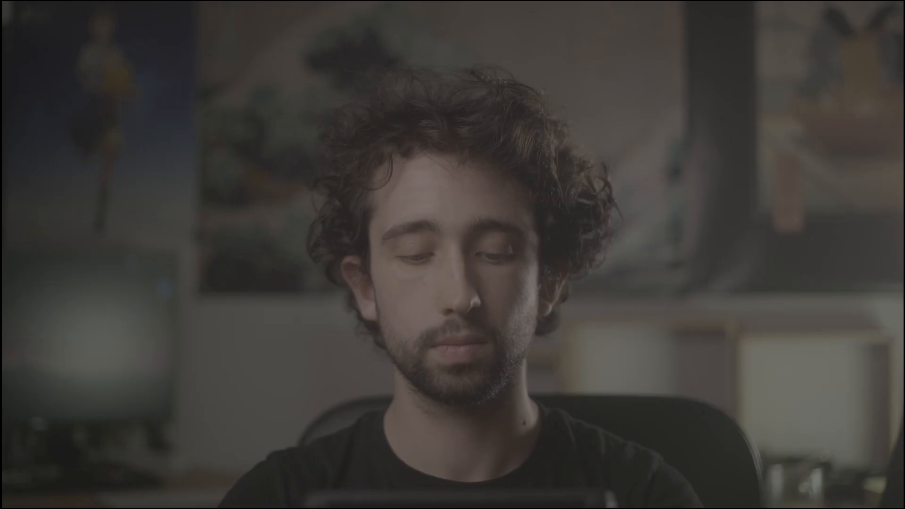